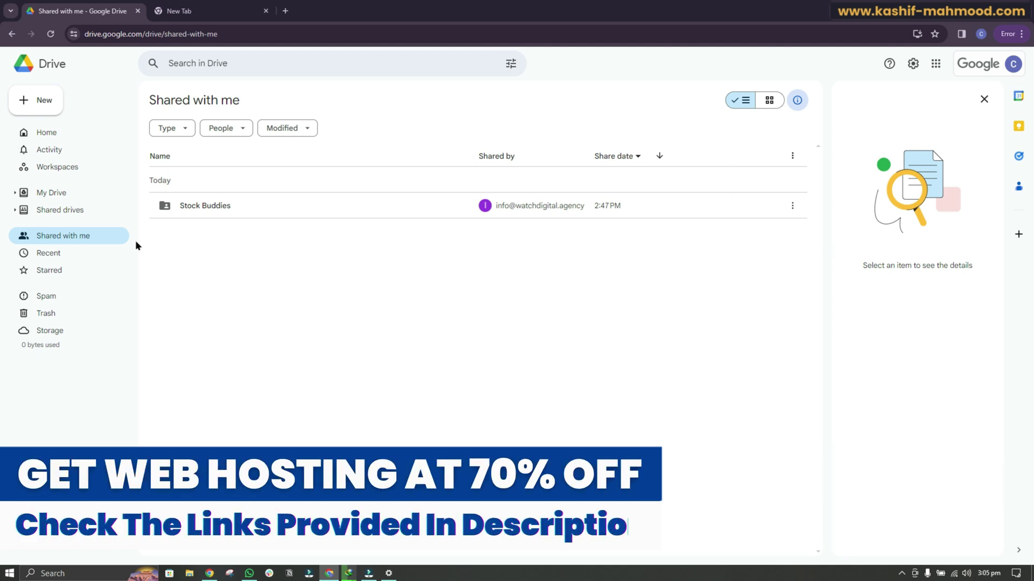
# Go to My Drive, then select the shared Stock Buddies folder and dismiss its actions menu
pyautogui.click(53, 194)
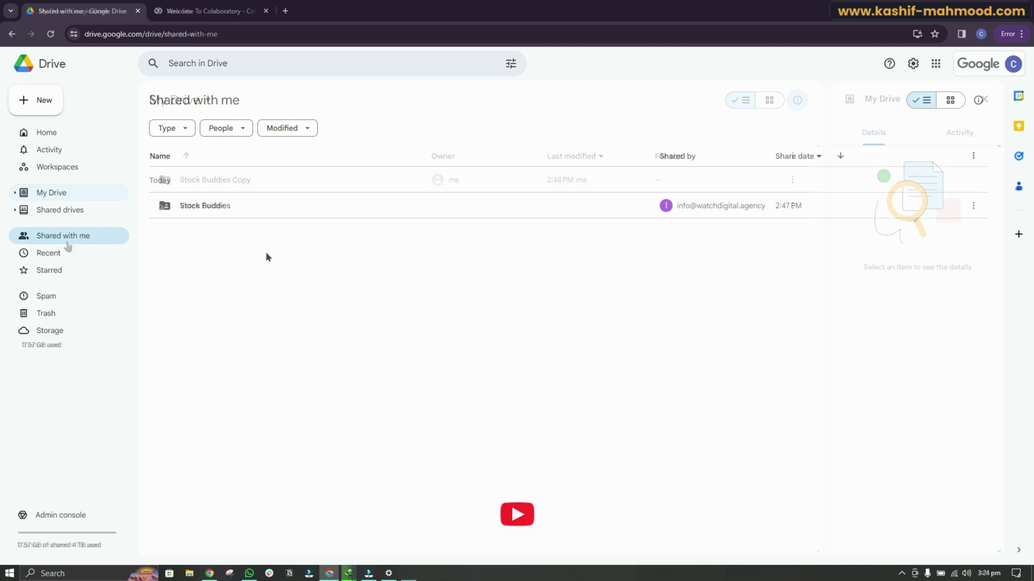
pyautogui.click(217, 209)
pyautogui.rightClick(217, 210)
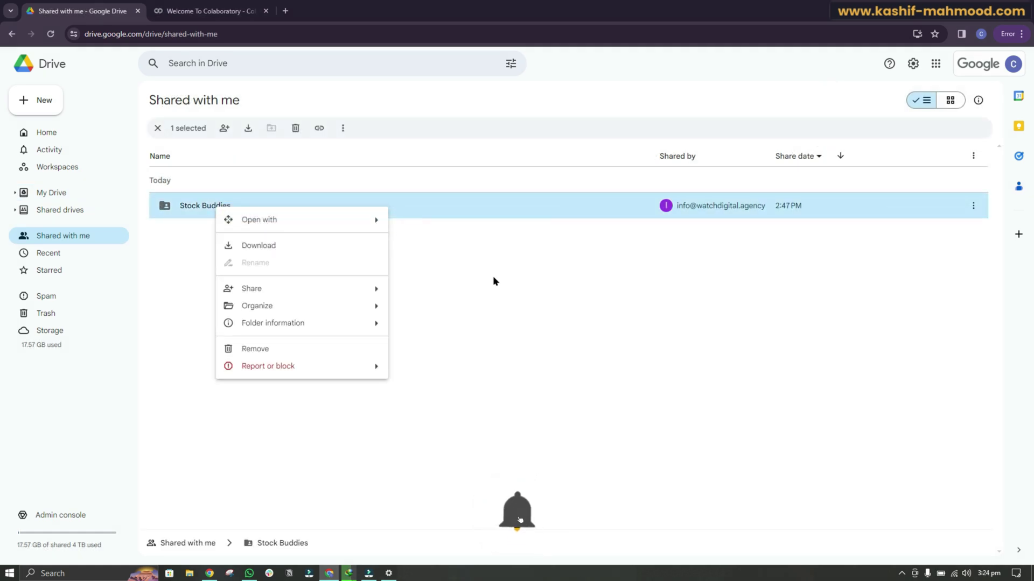
pyautogui.click(505, 325)
pyautogui.click(503, 322)
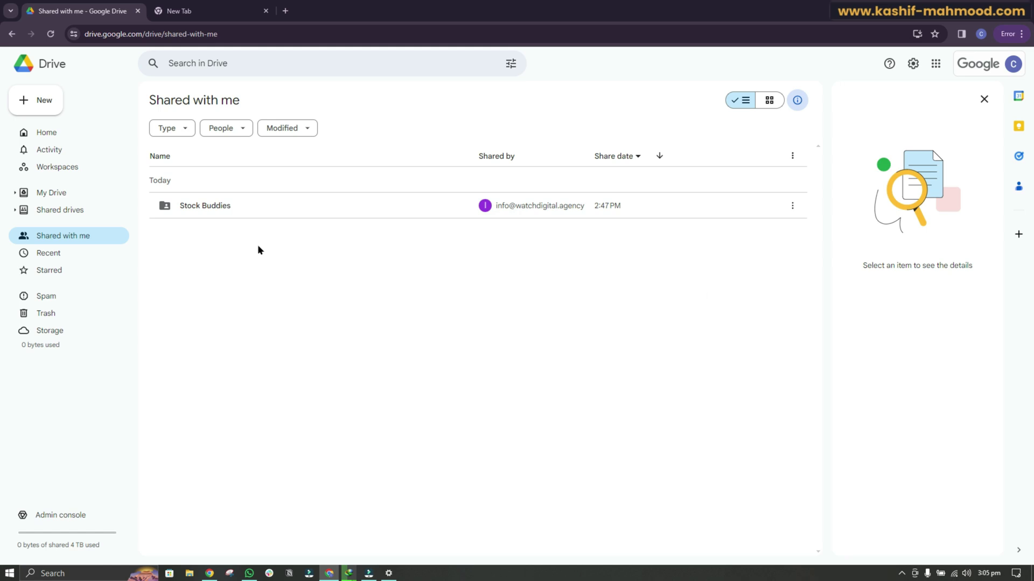
# Look inside Stock Buddies Copy in My Drive, then open the shared Stock Buddies folder
pyautogui.click(46, 193)
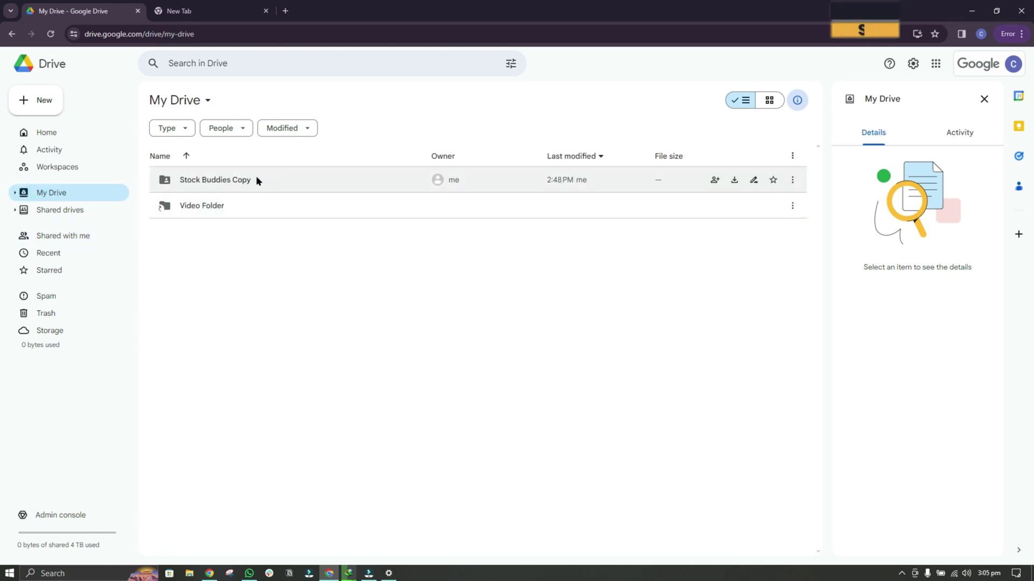
pyautogui.click(439, 178)
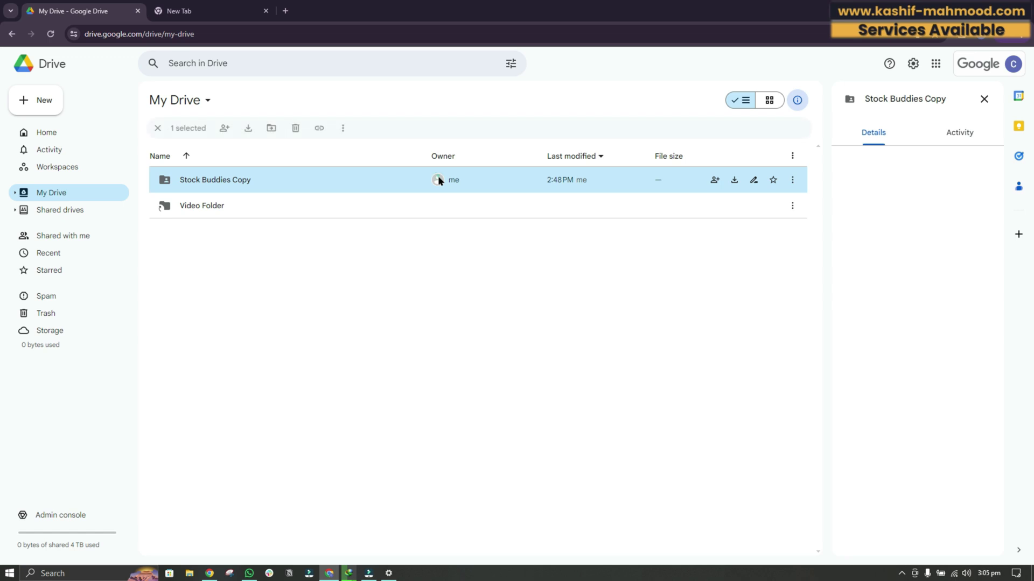
pyautogui.doubleClick(438, 177)
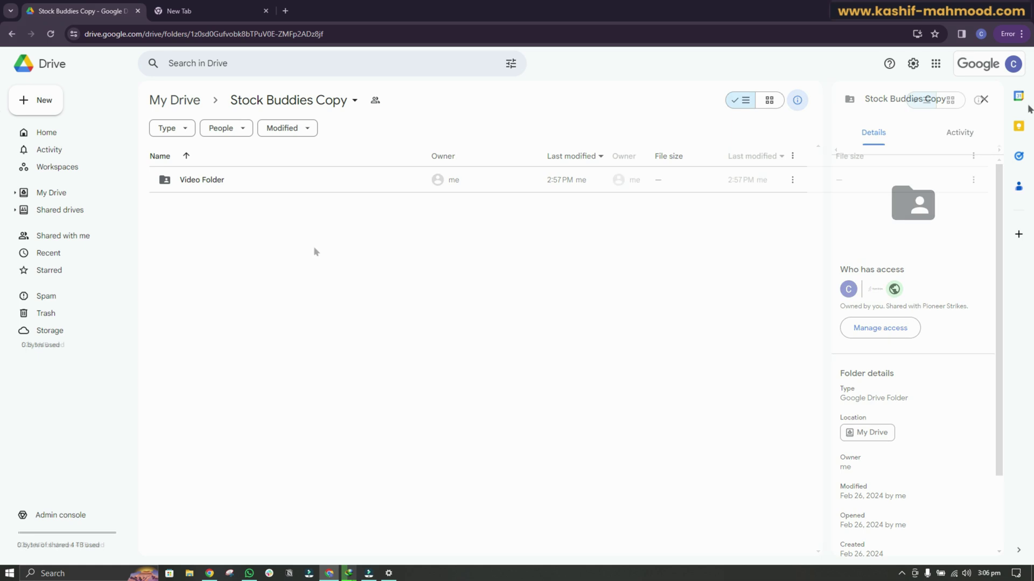
pyautogui.click(52, 237)
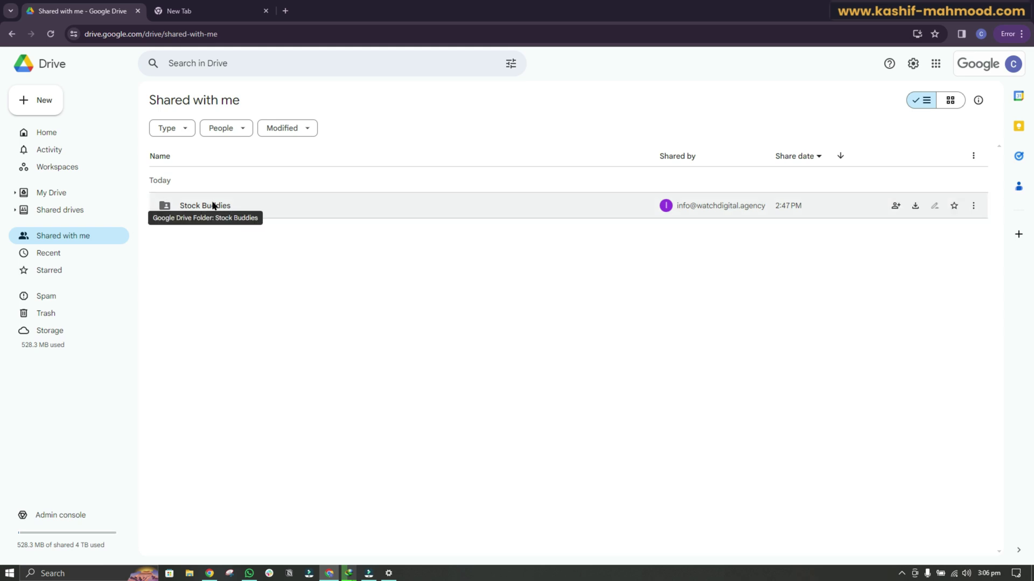
pyautogui.doubleClick(194, 211)
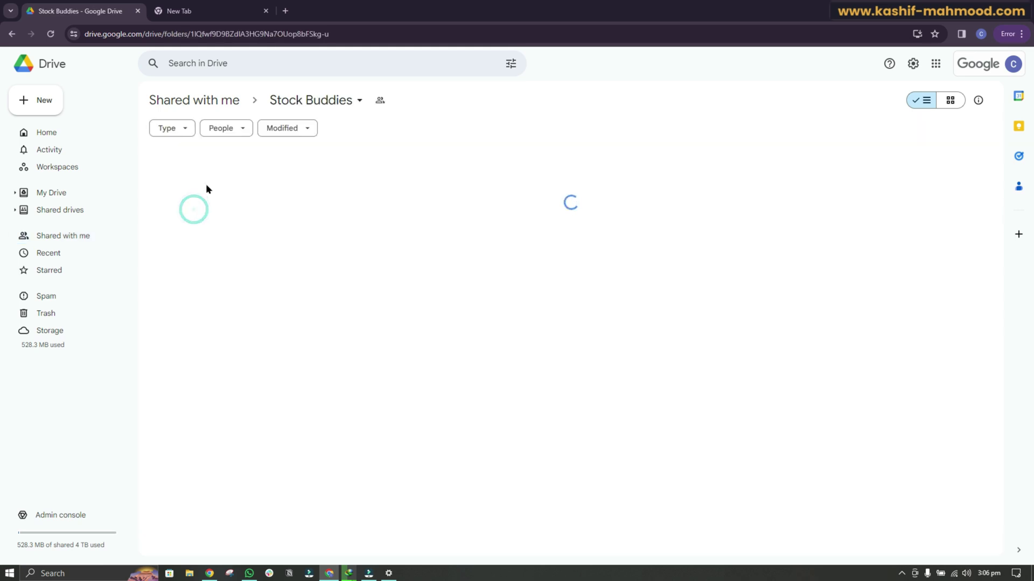
pyautogui.click(207, 101)
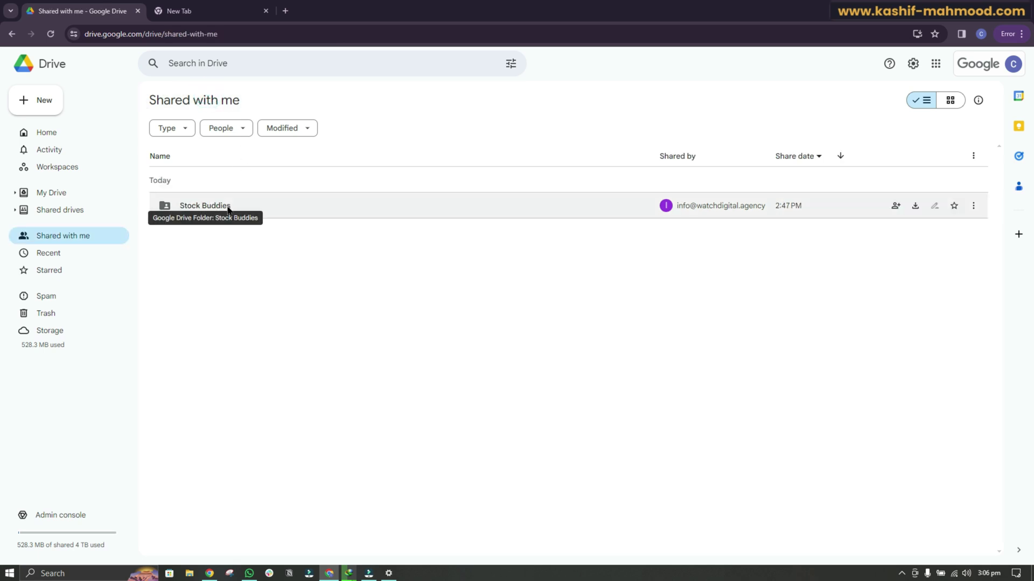
# Add a Stock Buddies shortcut to My Drive and view it listed there
pyautogui.rightClick(334, 207)
pyautogui.click(429, 247)
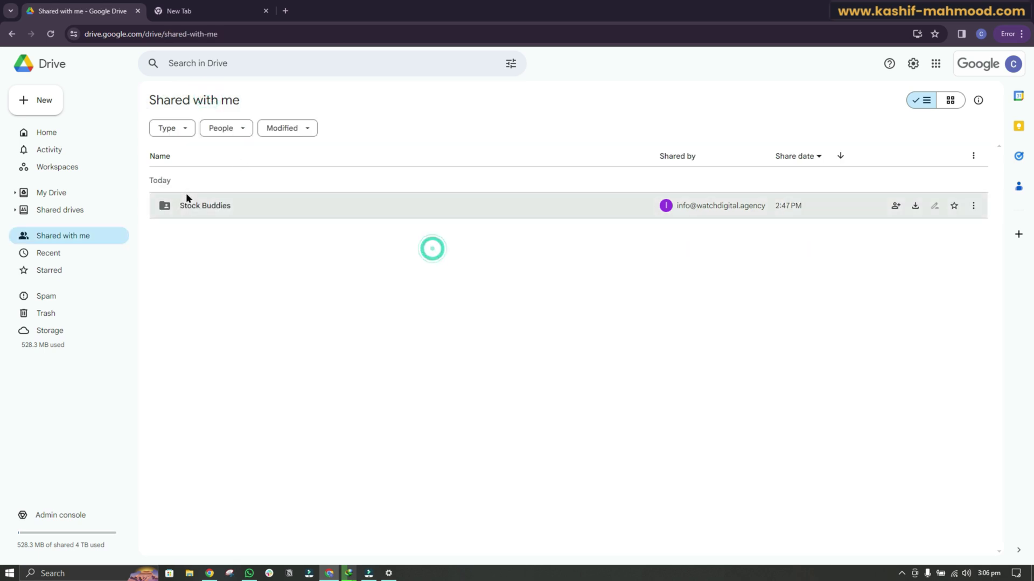
pyautogui.rightClick(191, 207)
pyautogui.moveTo(230, 292)
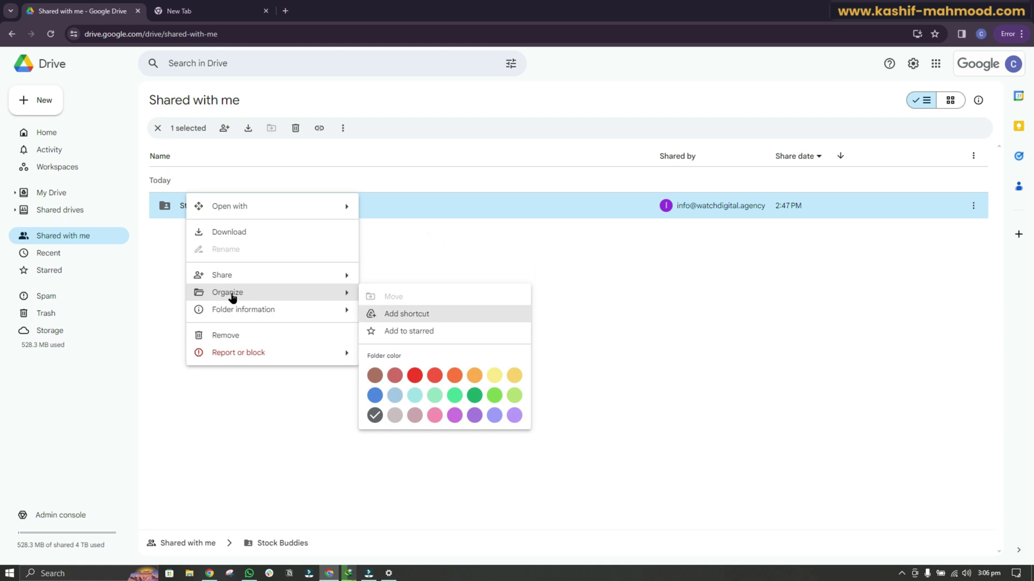
pyautogui.click(403, 315)
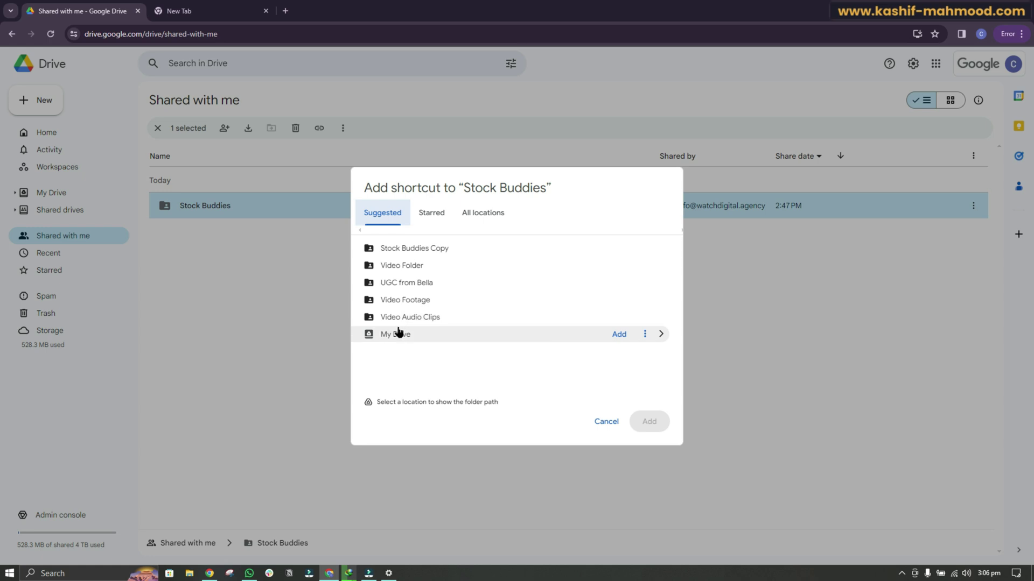
pyautogui.click(398, 335)
pyautogui.doubleClick(398, 334)
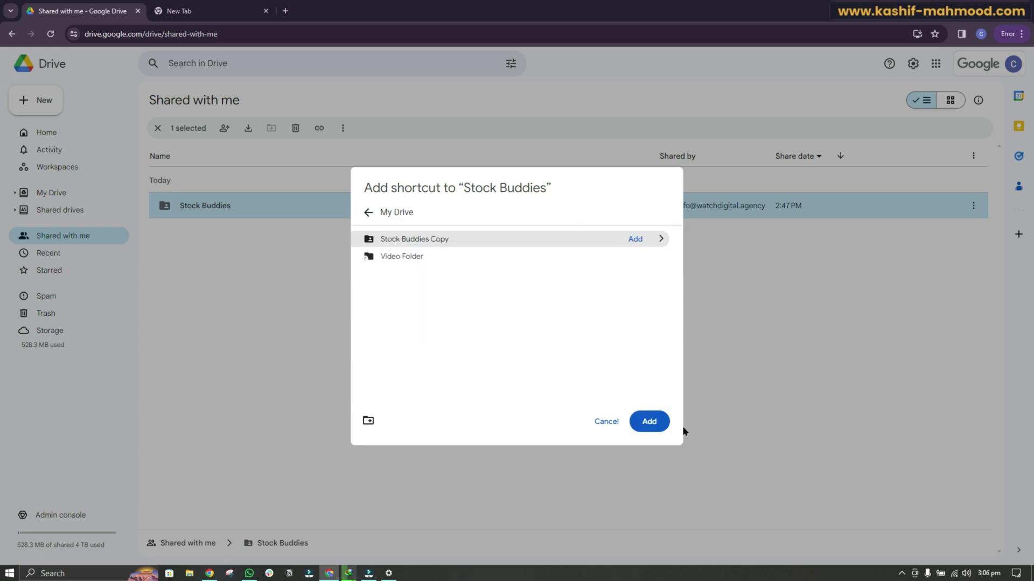
pyautogui.click(653, 422)
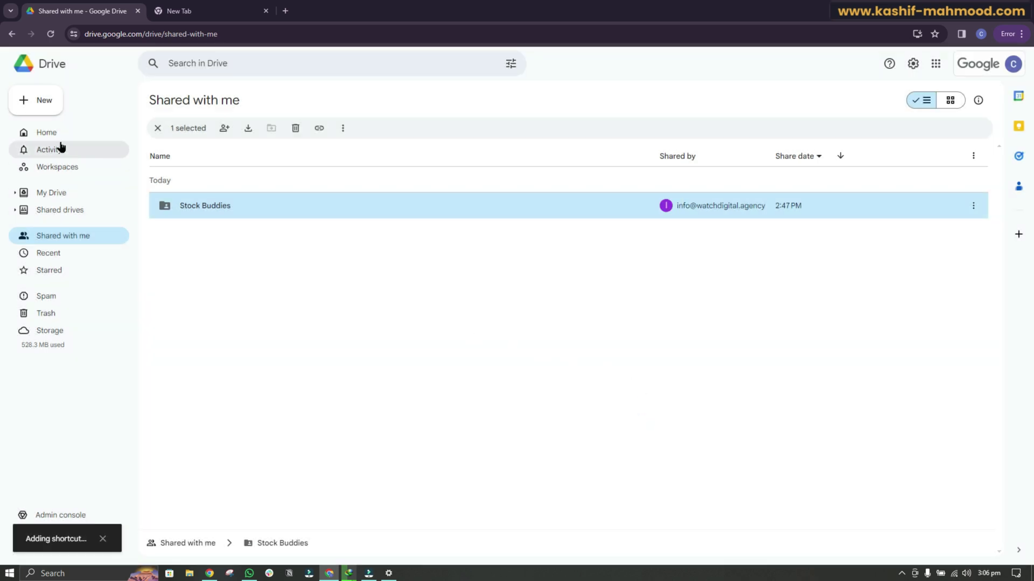
pyautogui.click(48, 133)
pyautogui.click(51, 193)
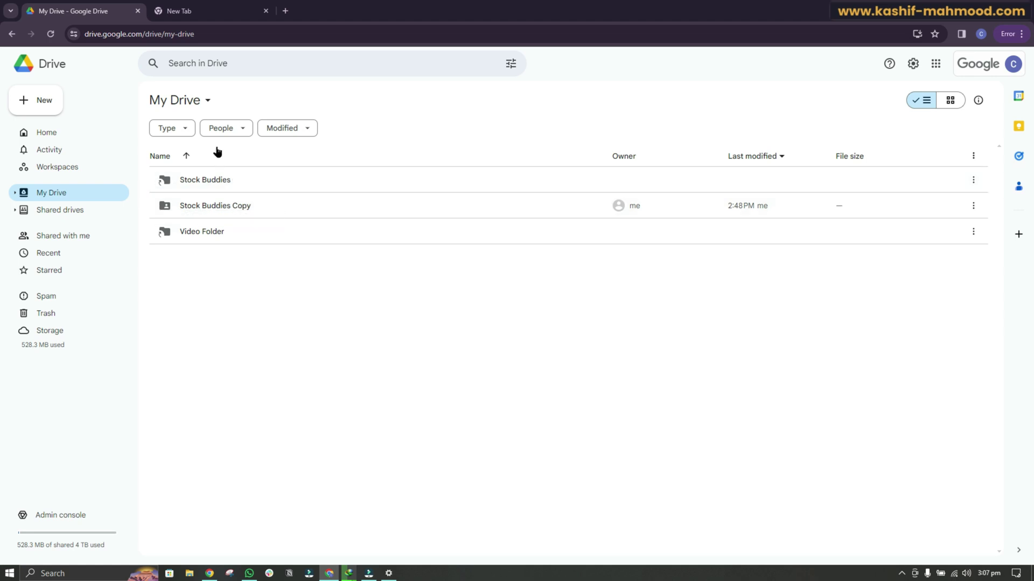
# Search 'coll' in the empty second tab and open the Google Colab result
pyautogui.click(213, 11)
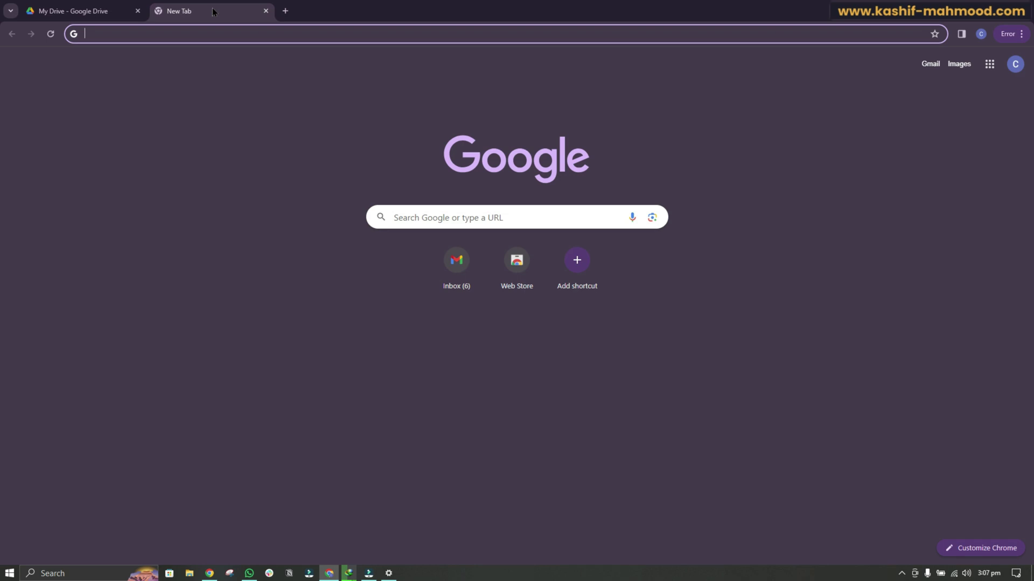
pyautogui.write('coll')
pyautogui.press('Return')
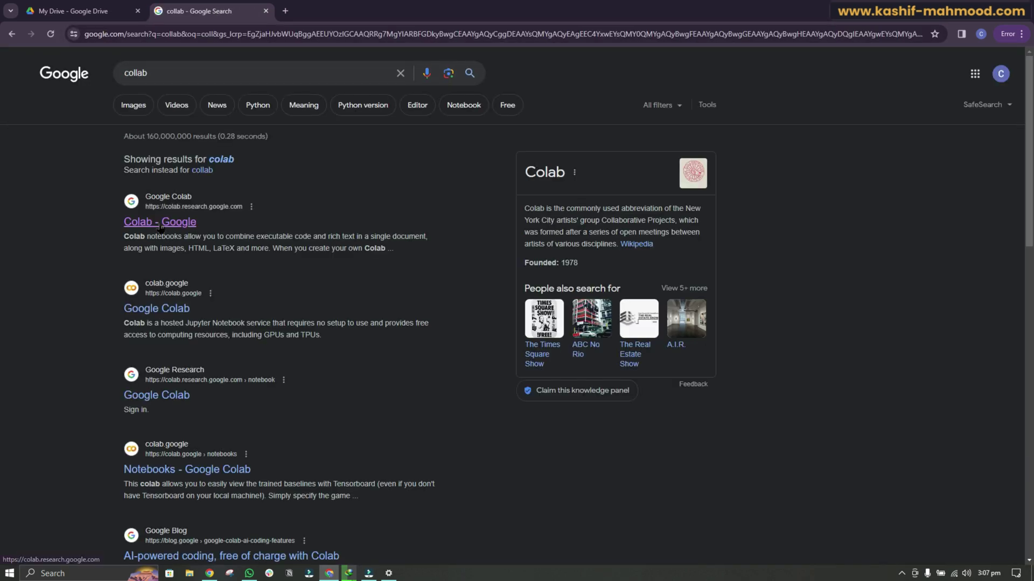
pyautogui.click(160, 224)
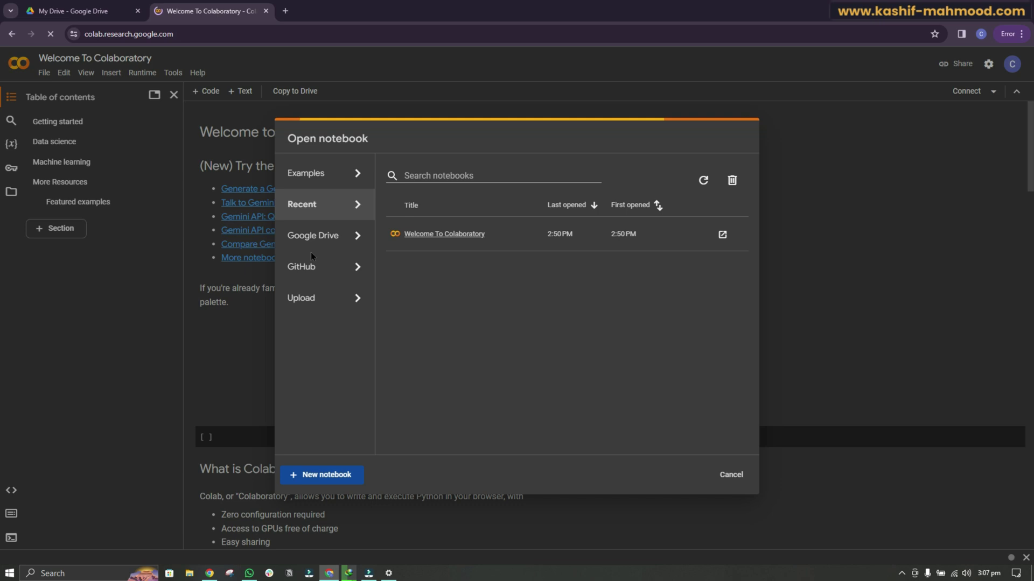
# Cancel the Open notebook dialog and show the Files panel listing drive and sample_data
pyautogui.click(731, 475)
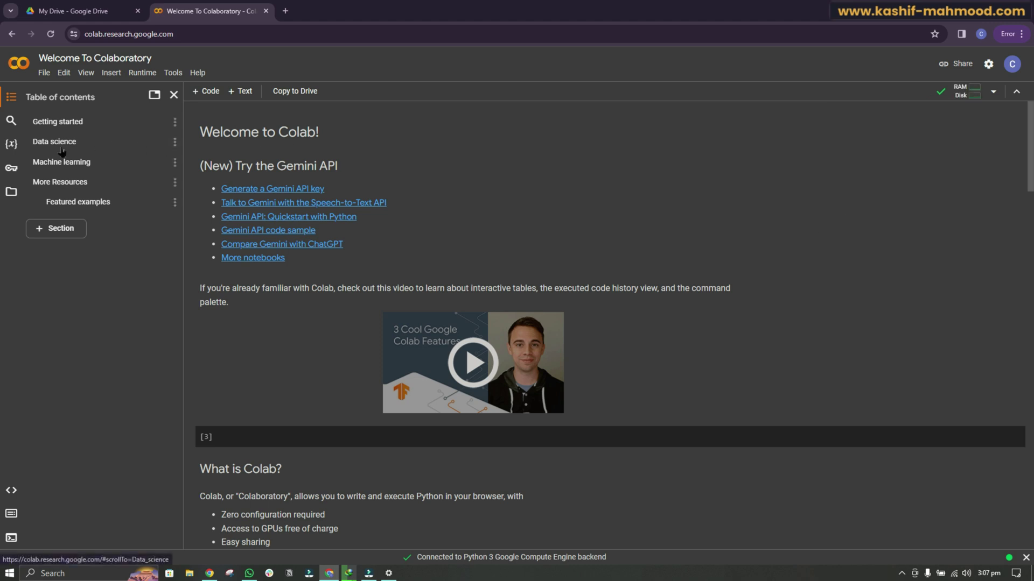
pyautogui.moveTo(957, 92)
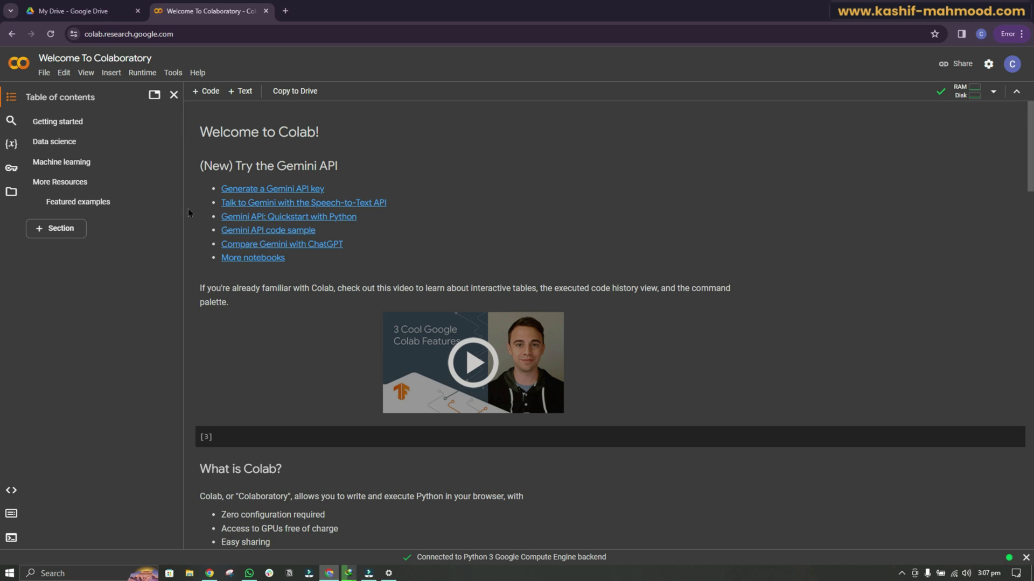
pyautogui.click(10, 194)
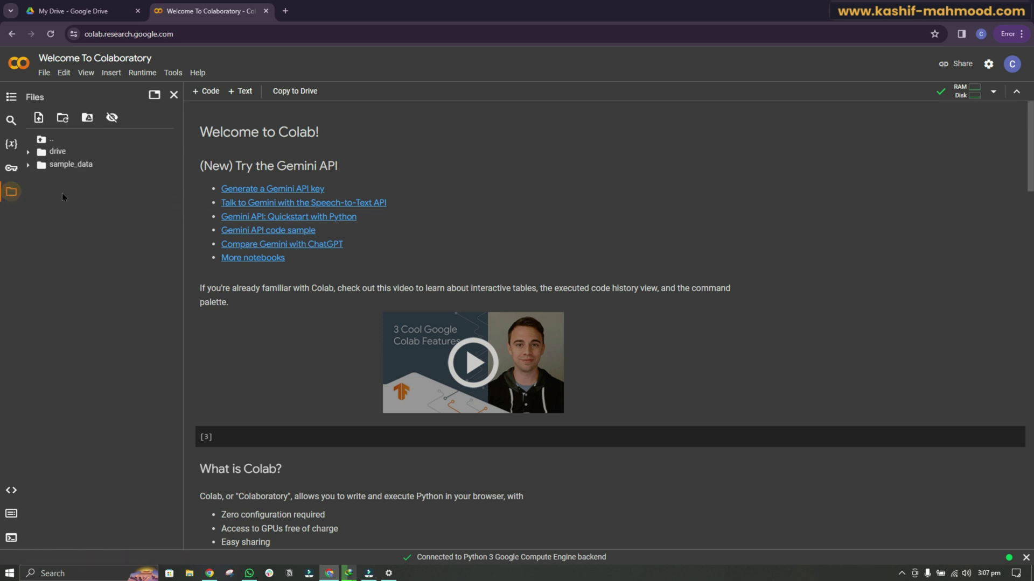
# Add and run the drive.mount cell to mount Google Drive at /content/drive
pyautogui.click(86, 118)
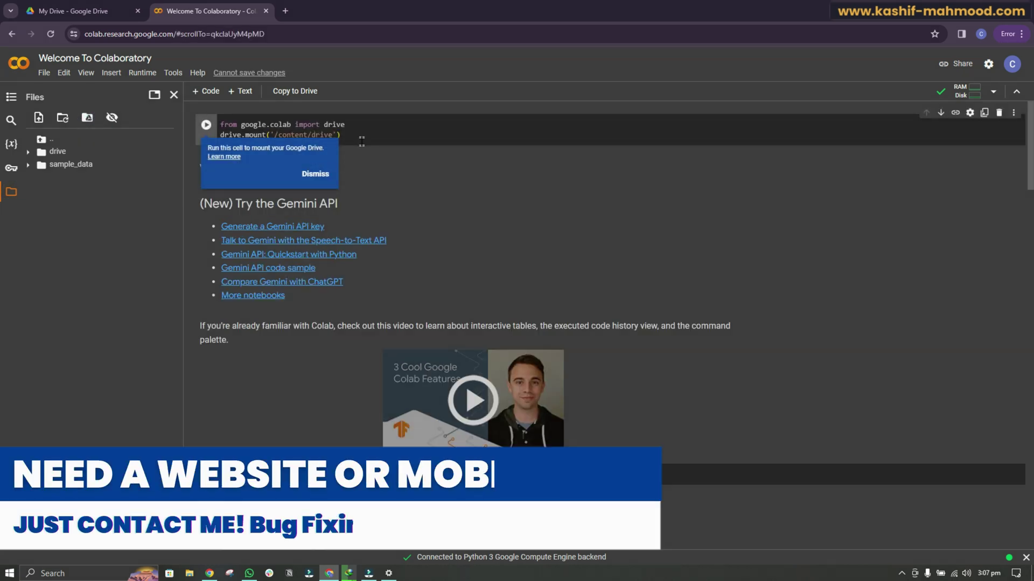
pyautogui.click(317, 172)
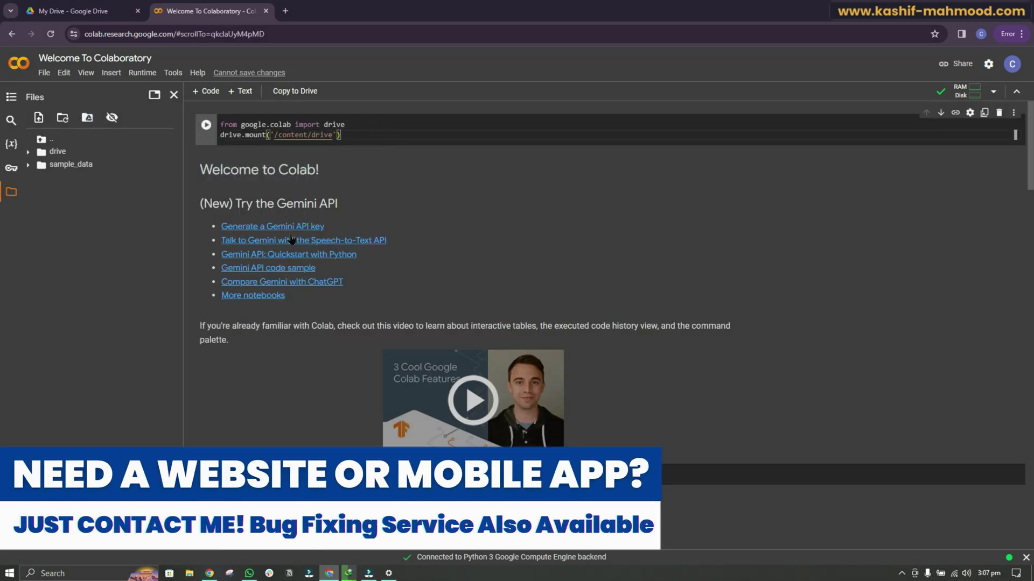
pyautogui.scroll(-1, 270, 237)
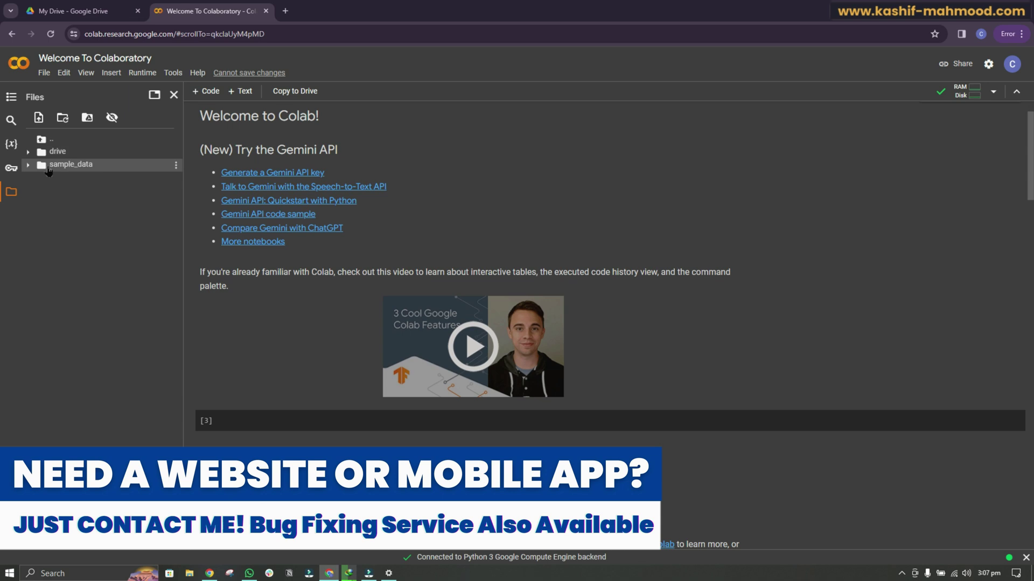
pyautogui.scroll(1, 433, 227)
pyautogui.click(368, 134)
pyautogui.click(207, 128)
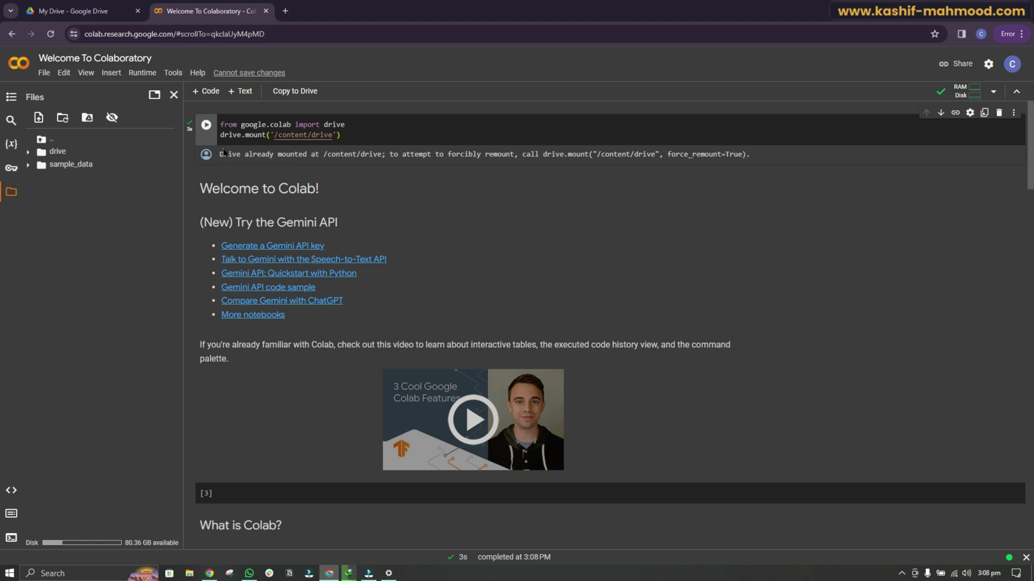
pyautogui.click(441, 192)
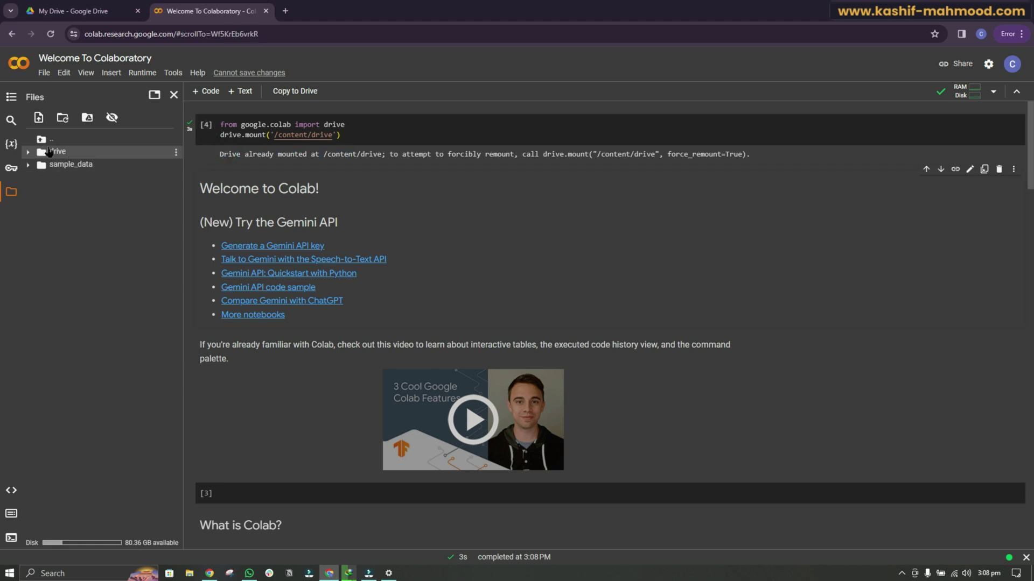
# Expand drive > MyDrive in the Files panel and add a new empty code cell
pyautogui.click(29, 153)
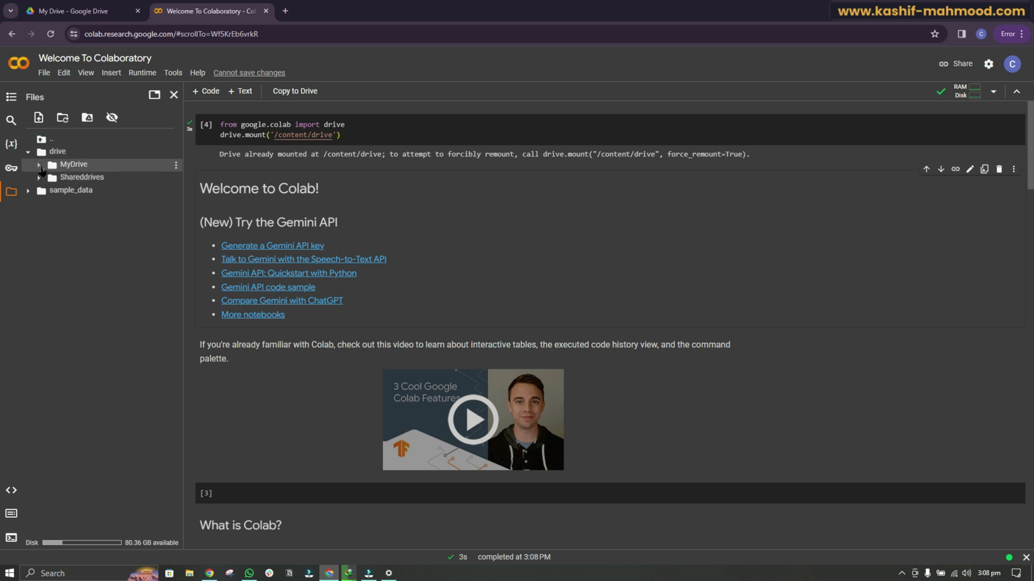
pyautogui.click(39, 164)
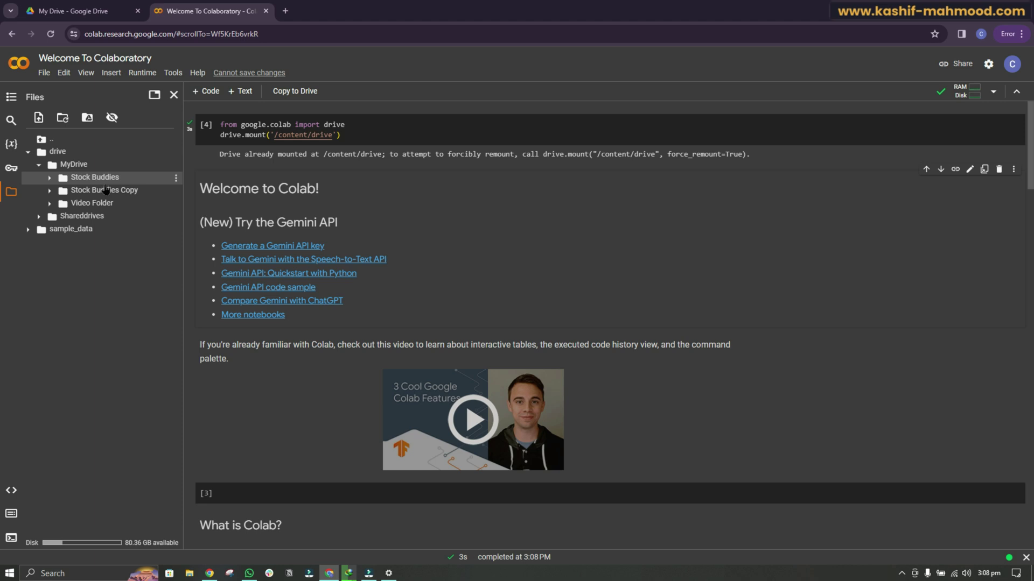
pyautogui.click(243, 495)
pyautogui.scroll(-2, 237, 485)
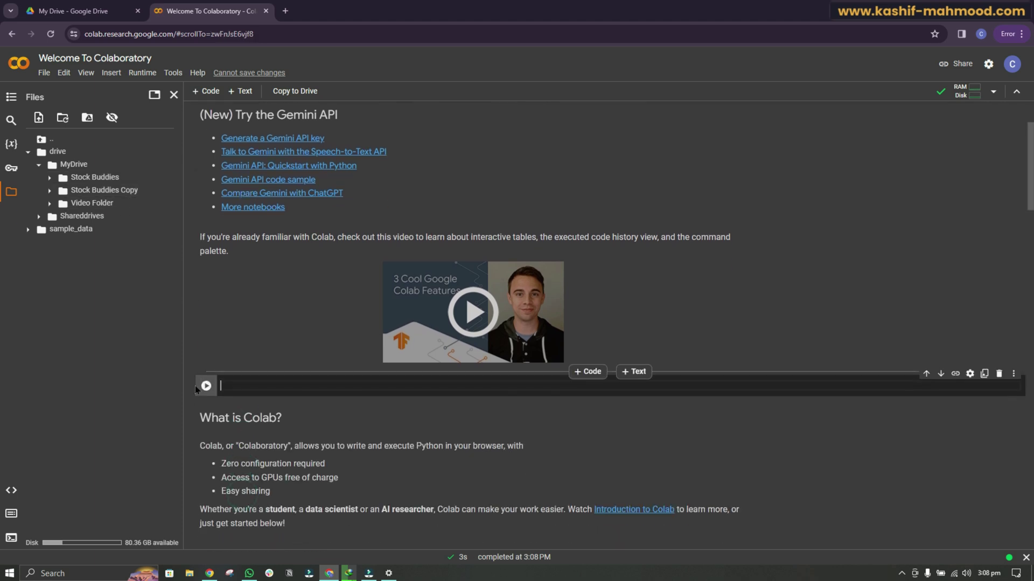
pyautogui.click(207, 91)
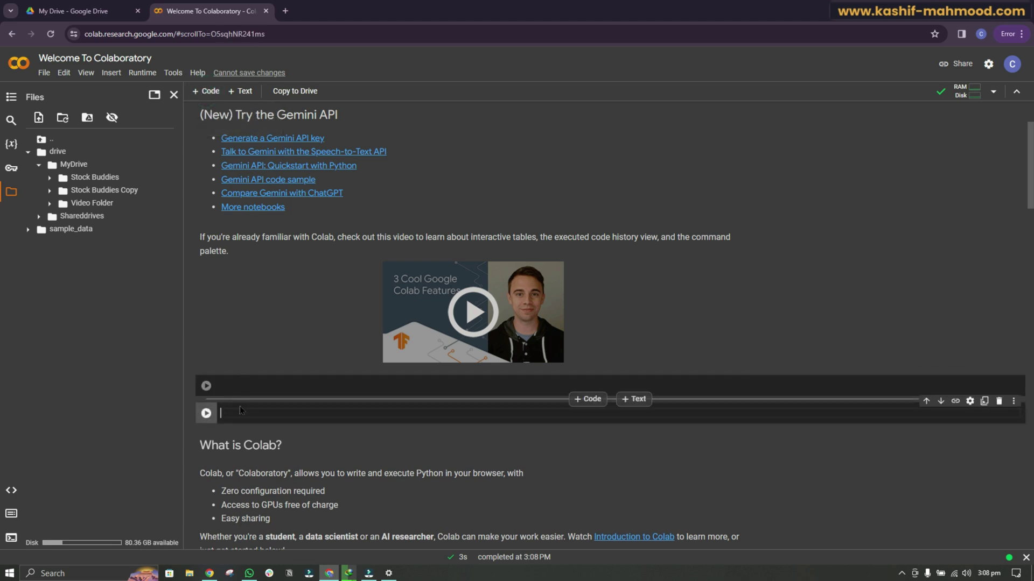
# Paste the !sudo cp -v -r template and fill in the '/content/drive/MyDrive/Stock Buddies/' source path
pyautogui.write('!sudo cp -v -r "" ""')
pyautogui.click(284, 412)
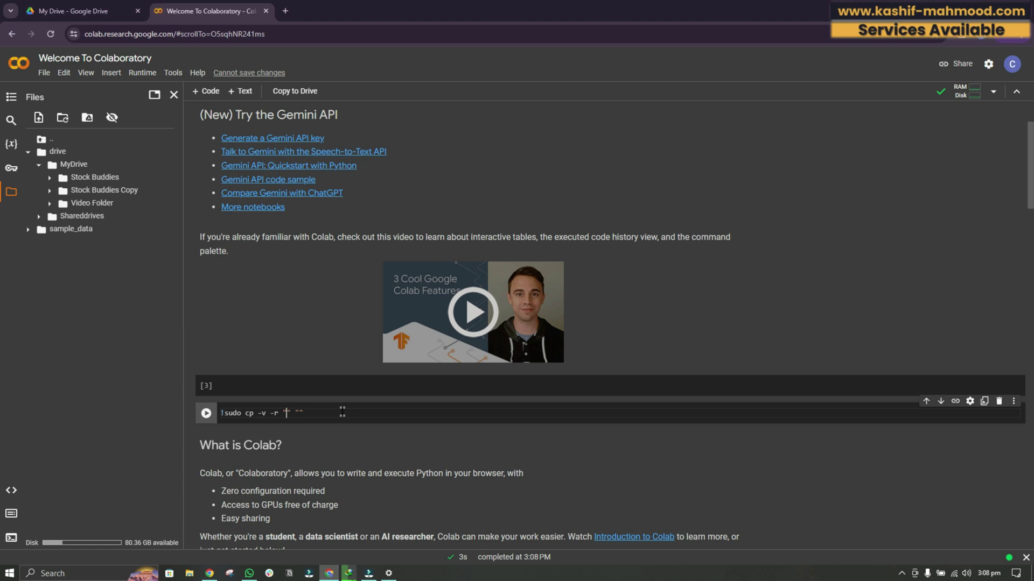
pyautogui.click(298, 413)
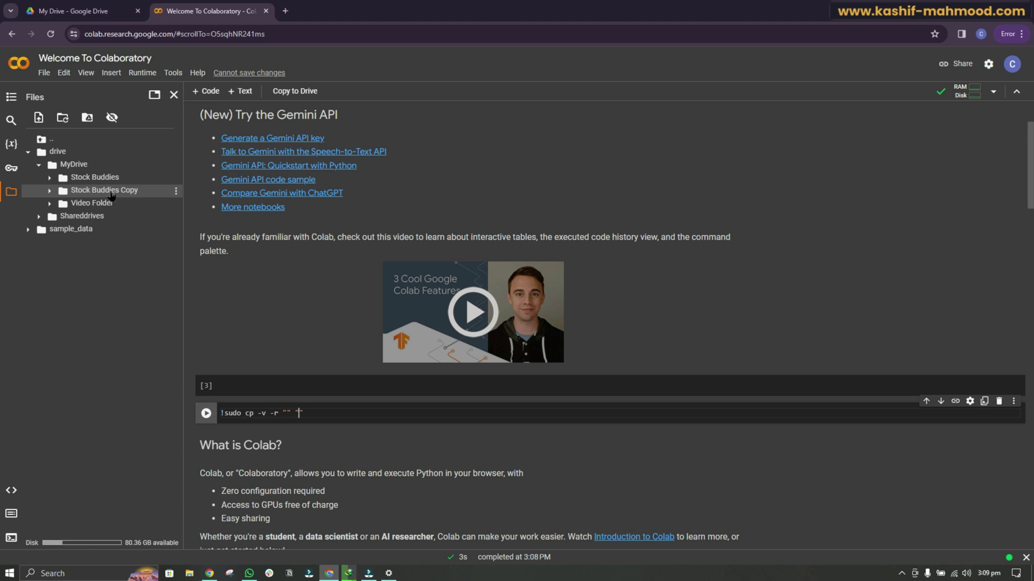
pyautogui.click(175, 178)
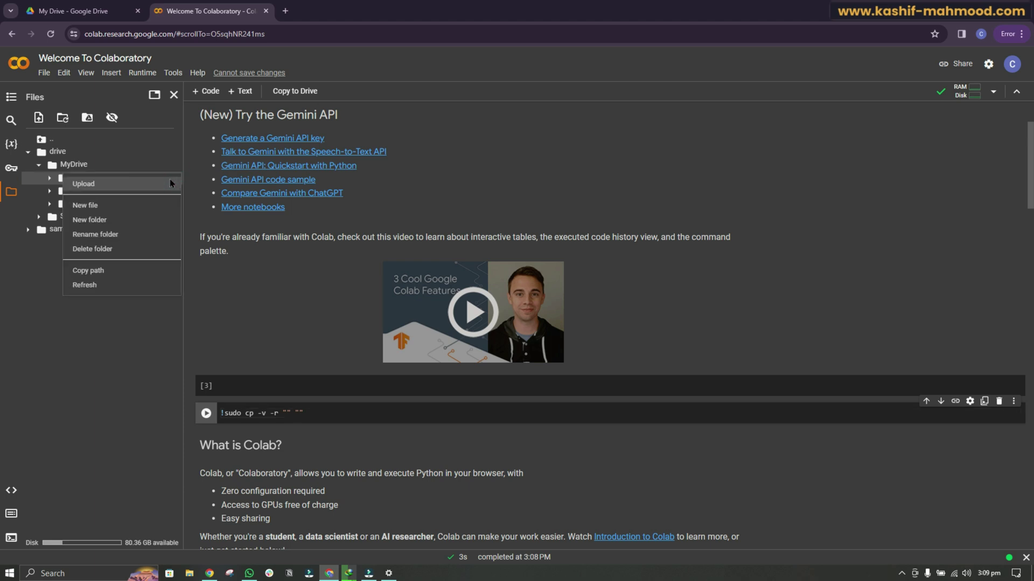
pyautogui.click(93, 275)
pyautogui.click(287, 413)
pyautogui.write('/content/drive/MyDrive/Stock Buddies')
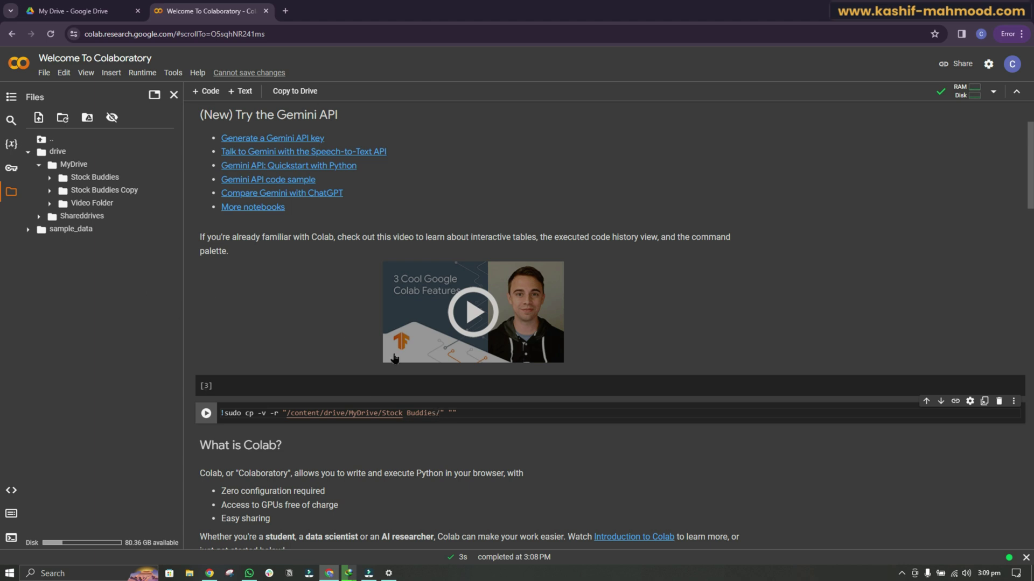
# Fill the second quotes with the '/content/drive/MyDrive/Stock Buddies Copy' destination path
pyautogui.click(453, 413)
pyautogui.click(176, 191)
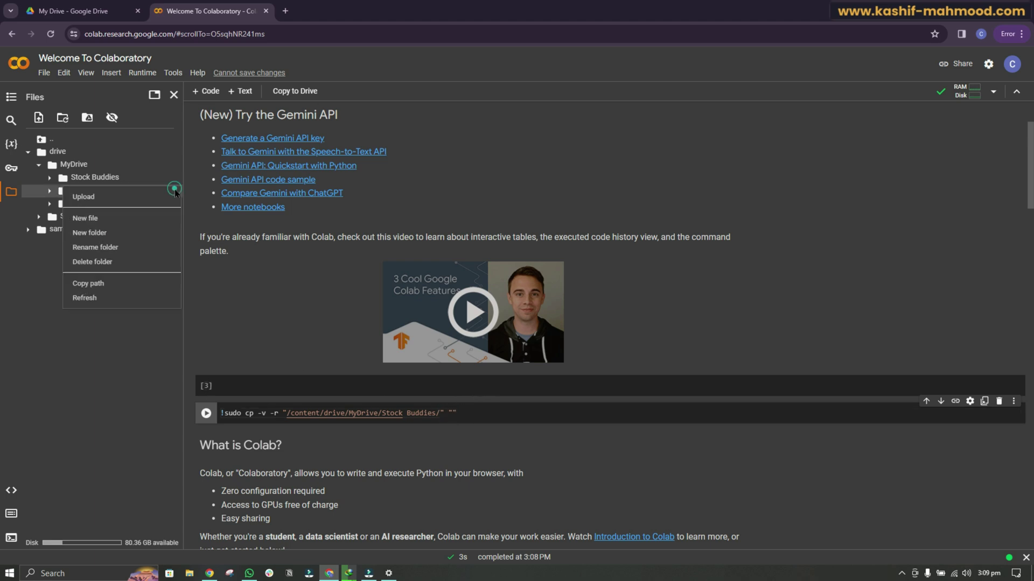
pyautogui.click(93, 282)
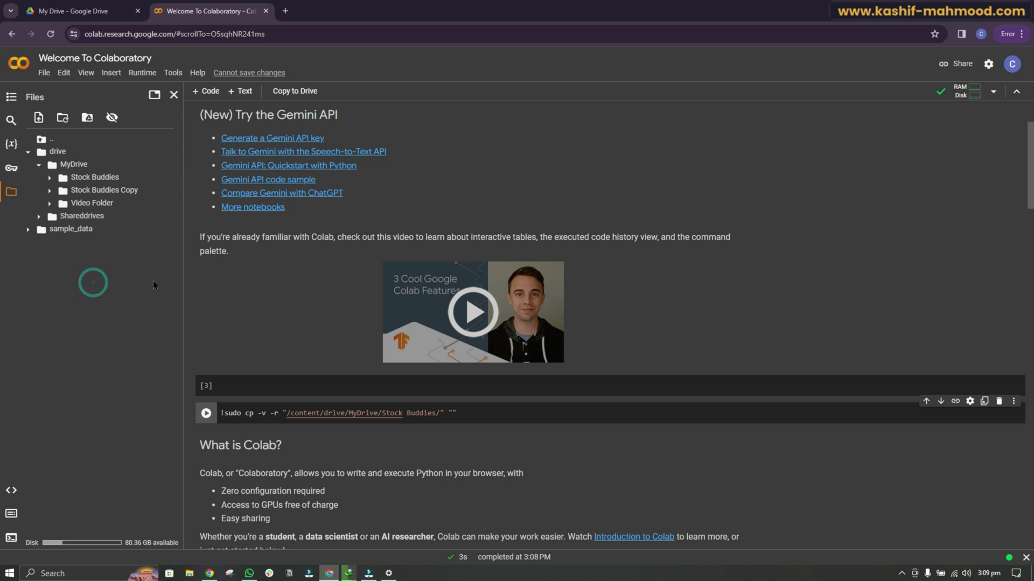
pyautogui.click(454, 414)
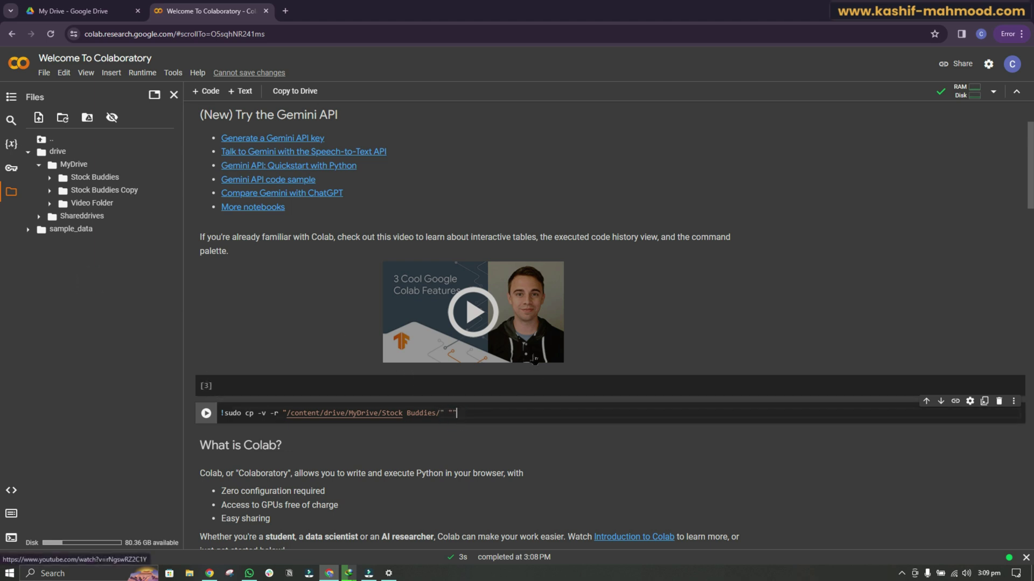
pyautogui.hotkey('ctrl', 'v')
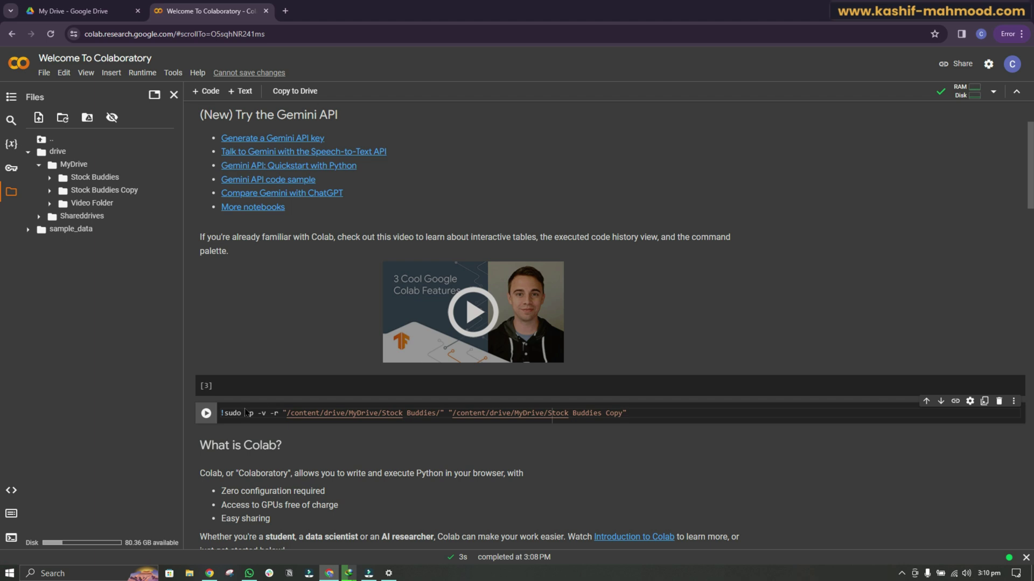
# Run the cp cell until it completes after 29m 50s and highlight the completion time
pyautogui.click(206, 415)
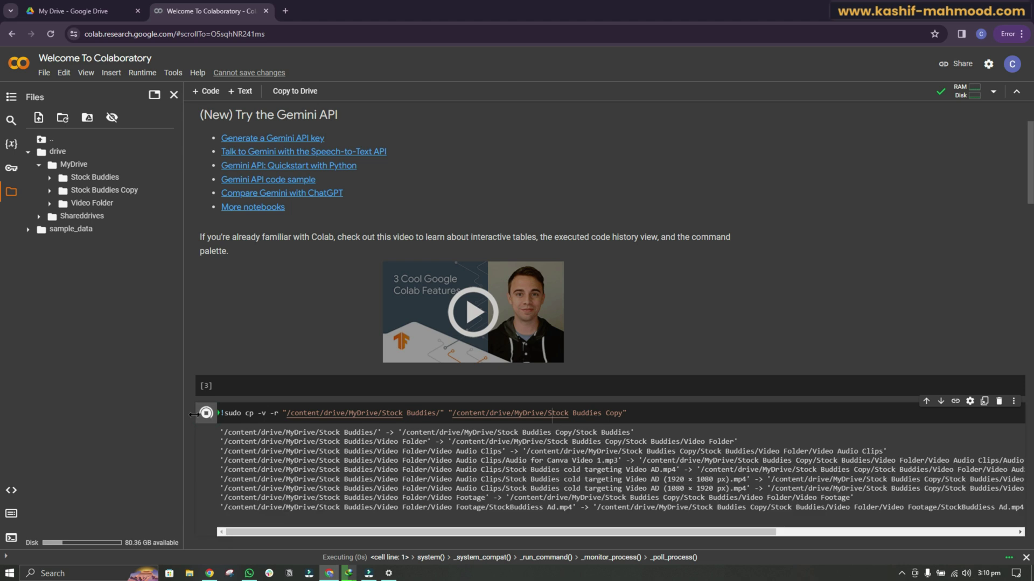
pyautogui.scroll(-1, 444, 431)
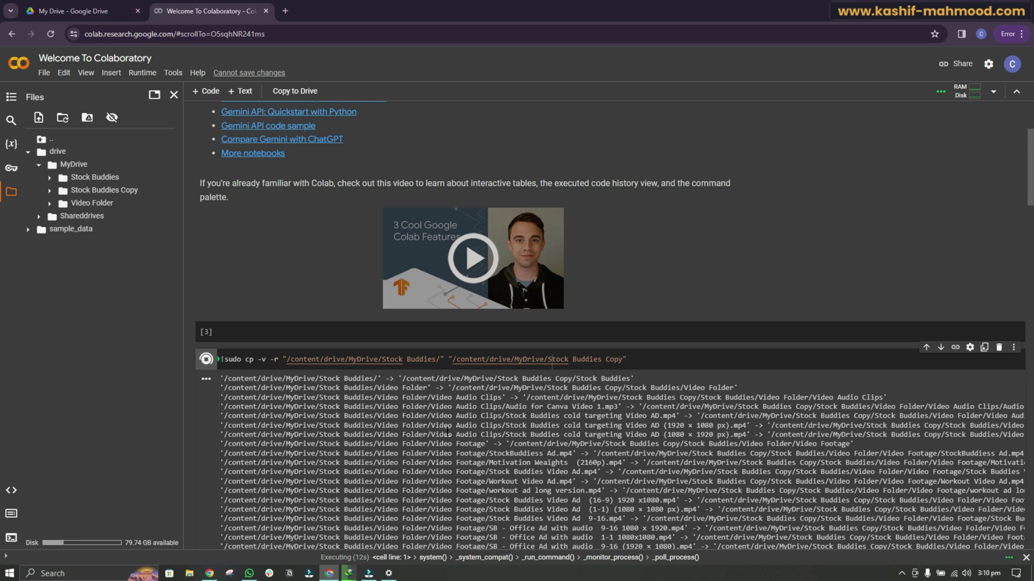
pyautogui.scroll(-6, 447, 432)
pyautogui.scroll(3, 235, 251)
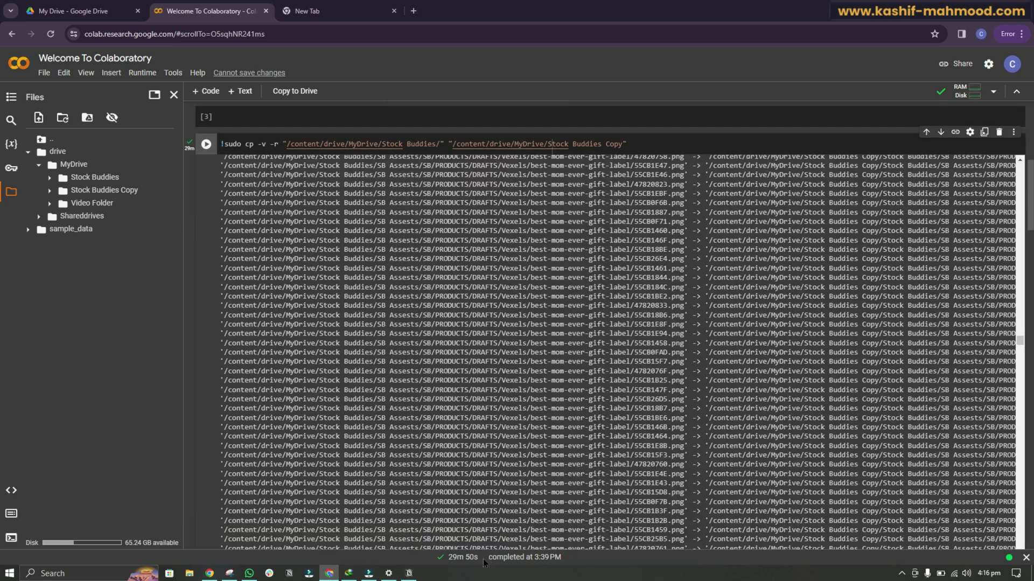
pyautogui.moveTo(484, 563); pyautogui.dragTo(558, 567)
# Open Stock Buddies Copy > SB Assests in Drive to confirm __MACOSX and SB copied, then return to My Drive
pyautogui.click(81, 11)
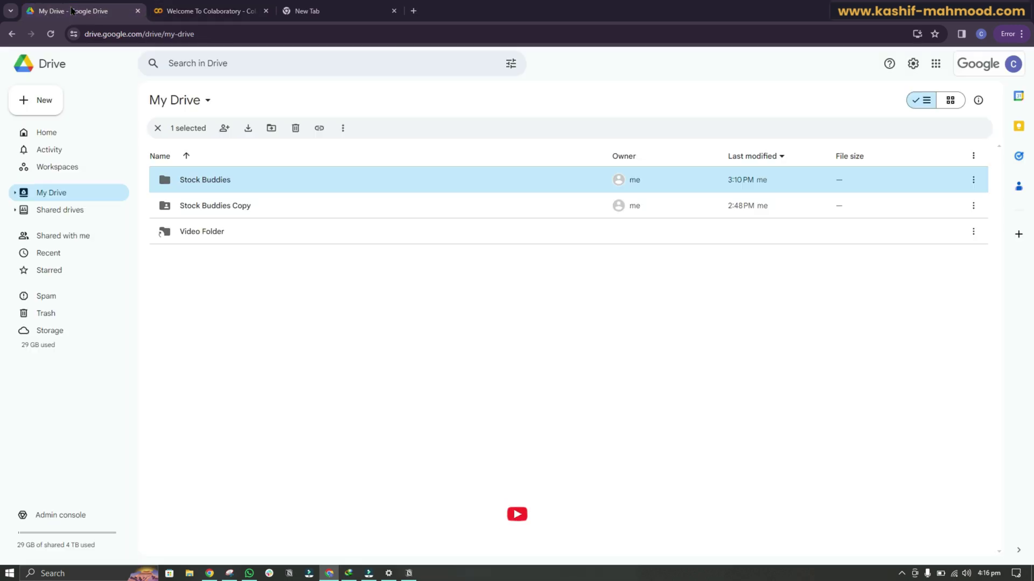
pyautogui.press('Escape')
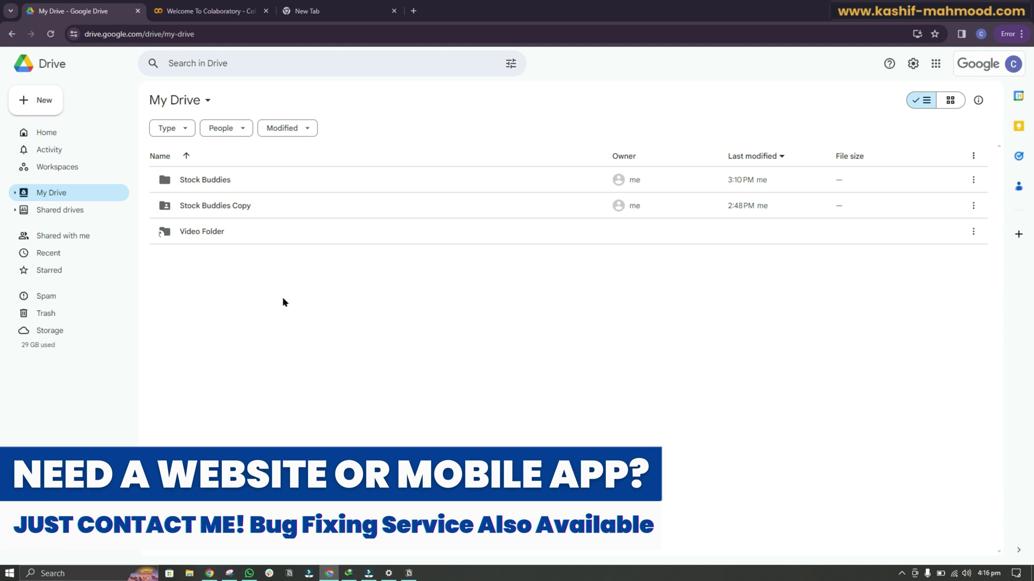
pyautogui.doubleClick(260, 290)
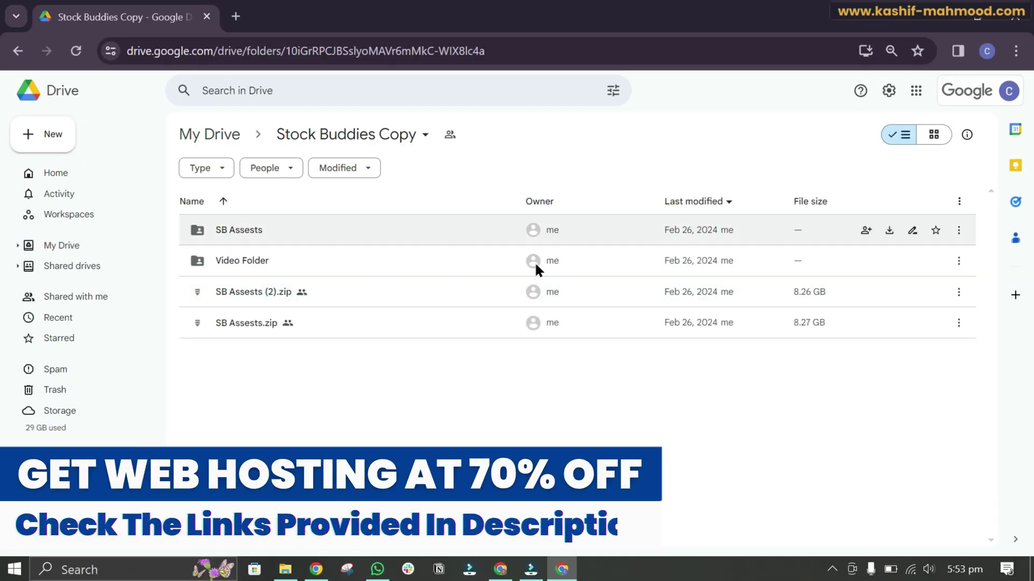
pyautogui.doubleClick(351, 229)
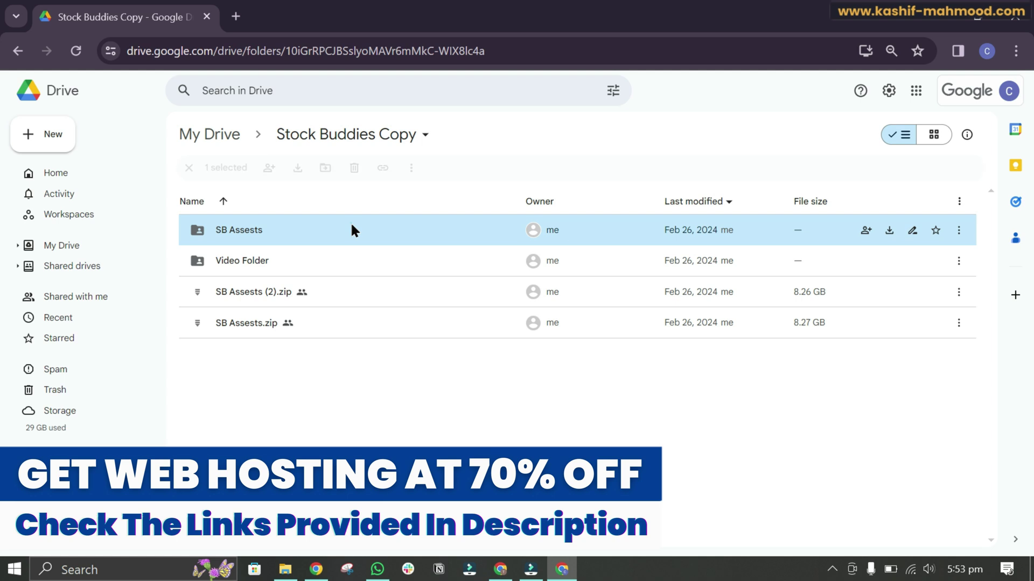
pyautogui.click(213, 133)
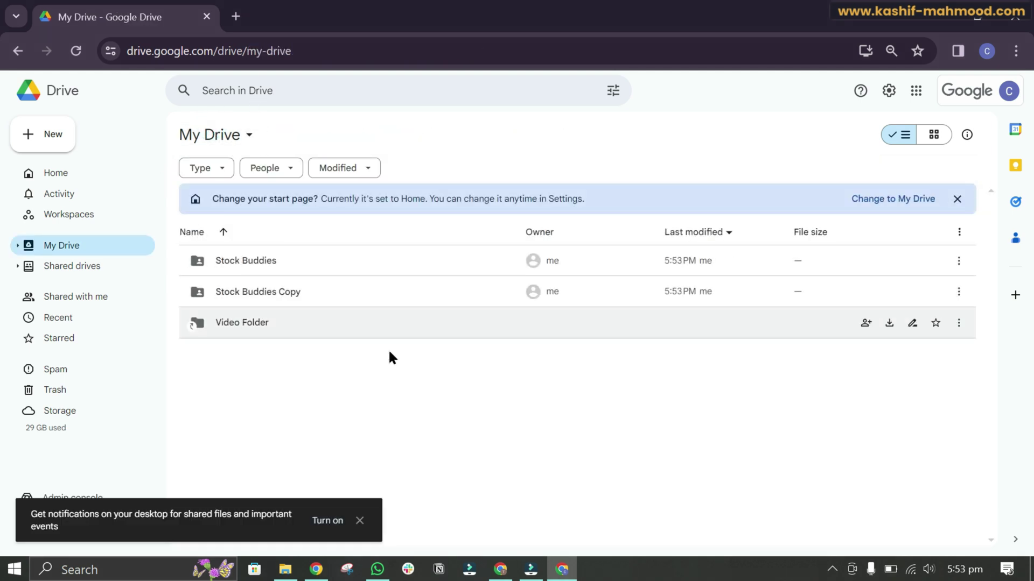